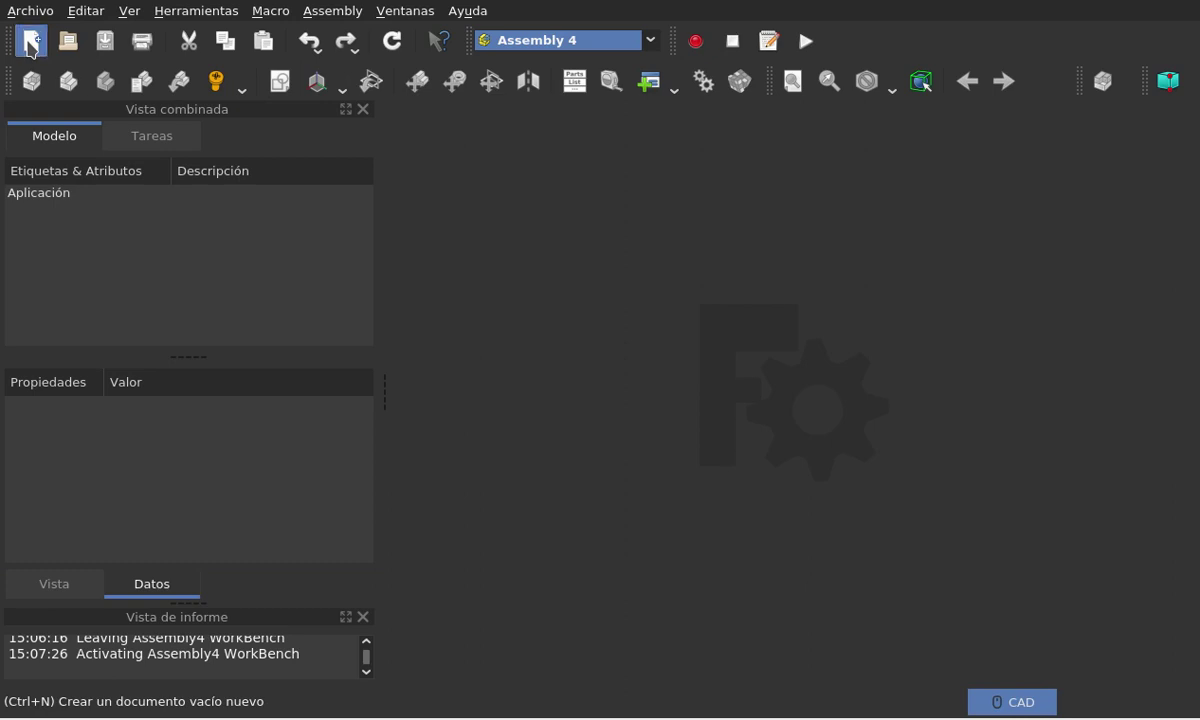
# Create a new document with an Assembly4 Model, triggering the duplicate-model warning on a second attempt.
pyautogui.click(31, 44)
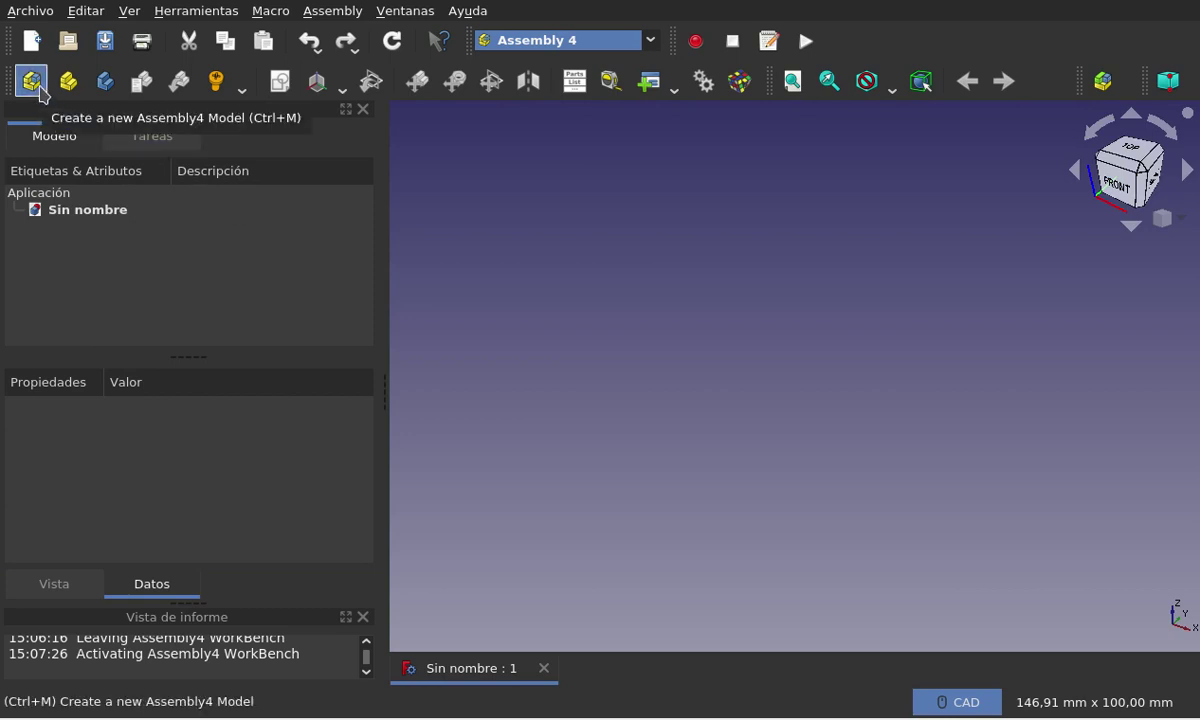
pyautogui.click(32, 81)
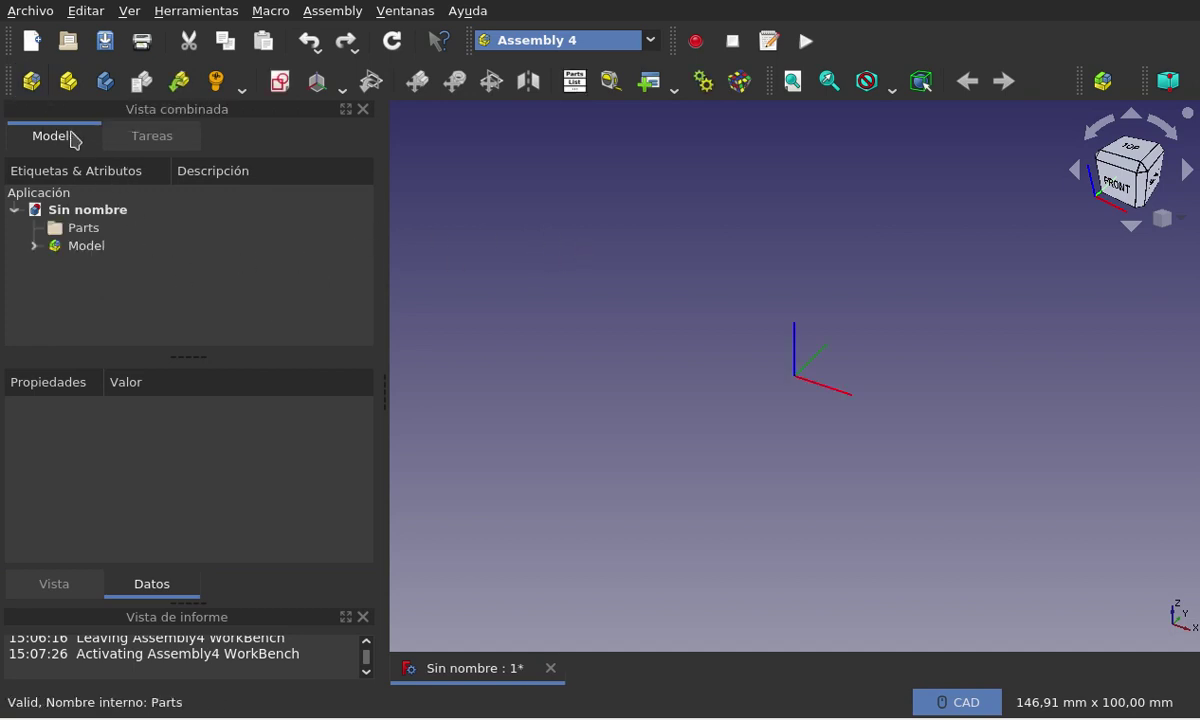
pyautogui.click(32, 81)
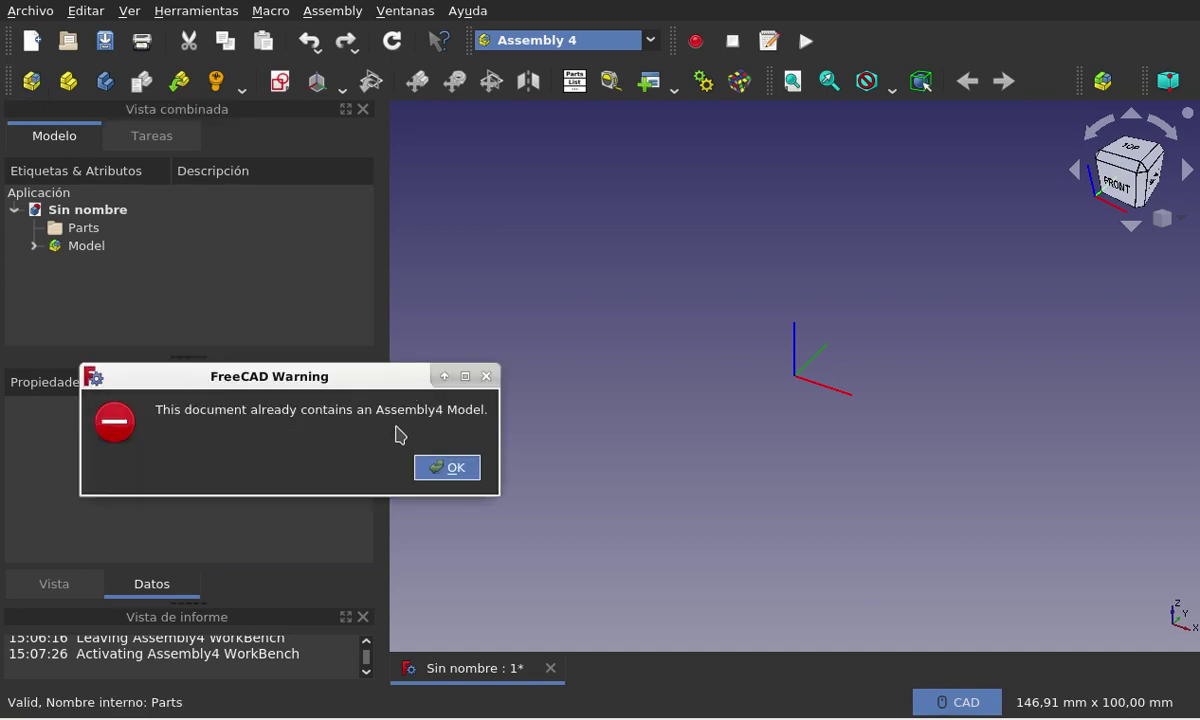
# Dismiss the warning and hide the Model's LCS_Origin coordinate system, then collapse the Model.
pyautogui.click(456, 469)
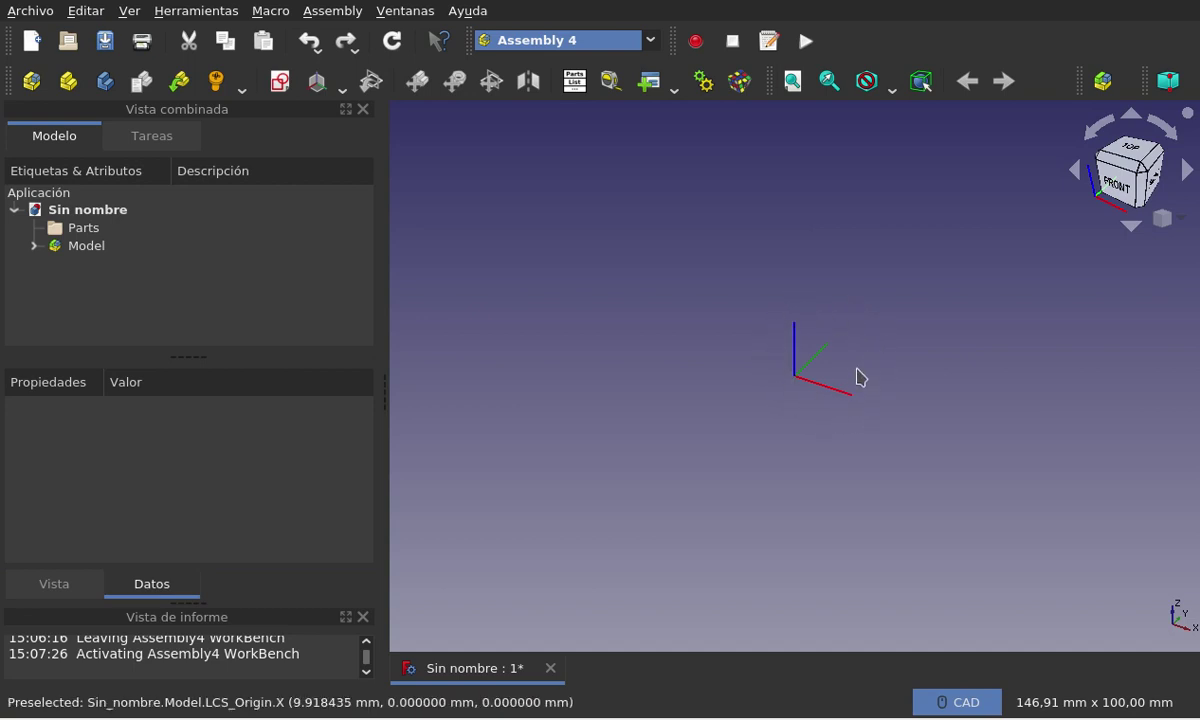
pyautogui.click(36, 247)
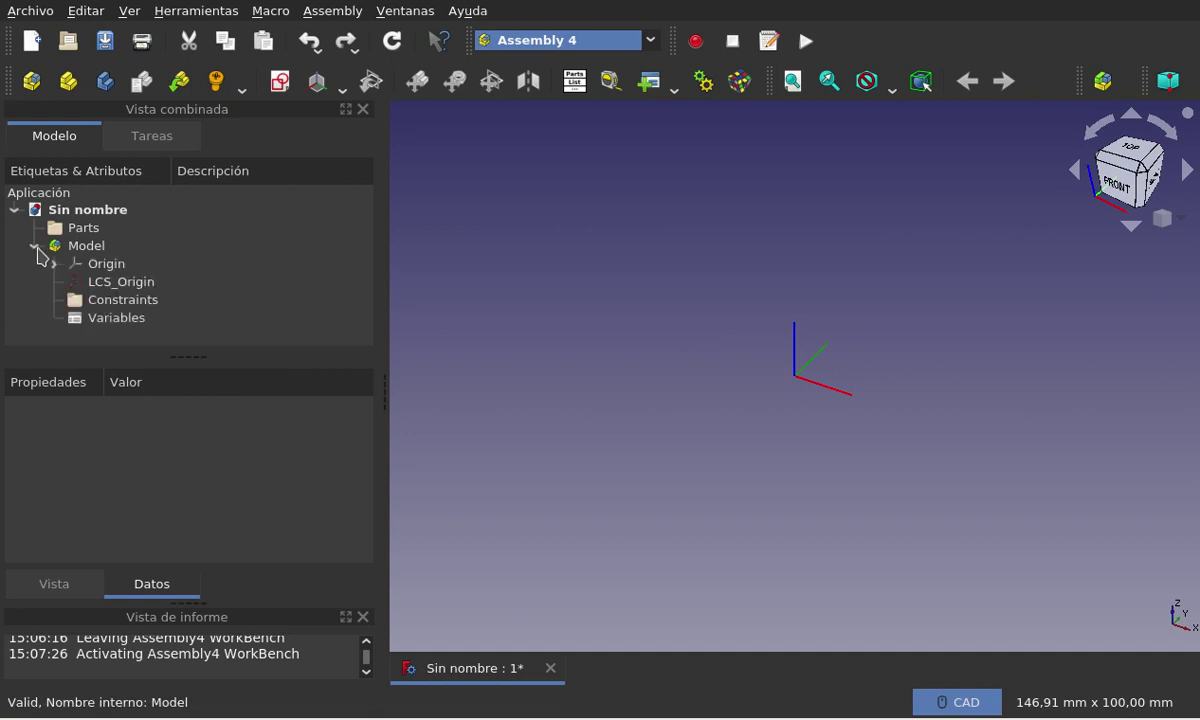
pyautogui.click(110, 286)
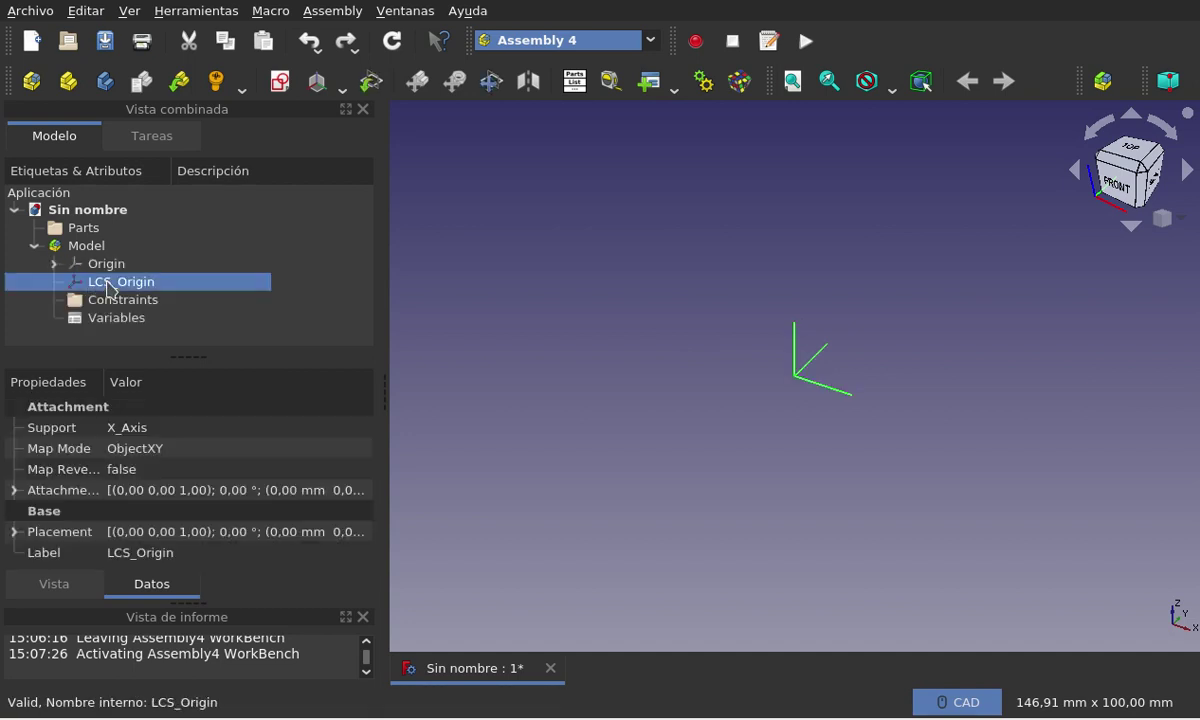
pyautogui.press('space')
pyautogui.press('space')
pyautogui.press('space')
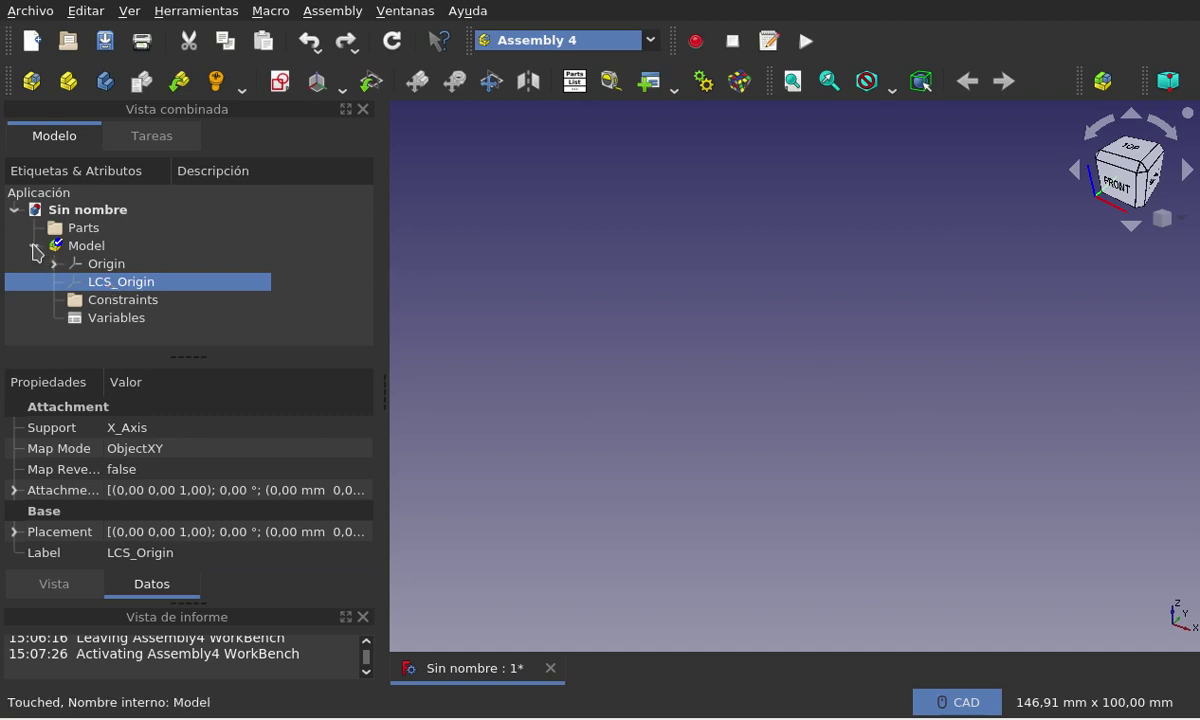
pyautogui.click(34, 246)
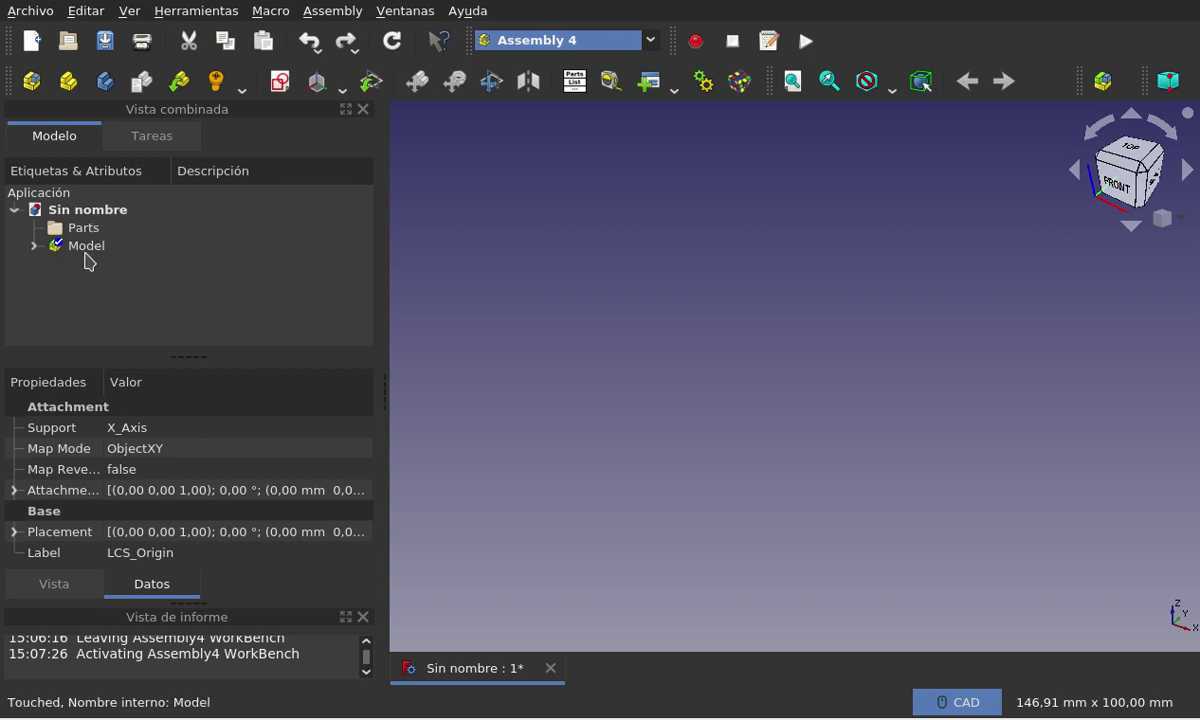
# Add a new Part named 'cilindro' to the Parts folder.
pyautogui.click(65, 89)
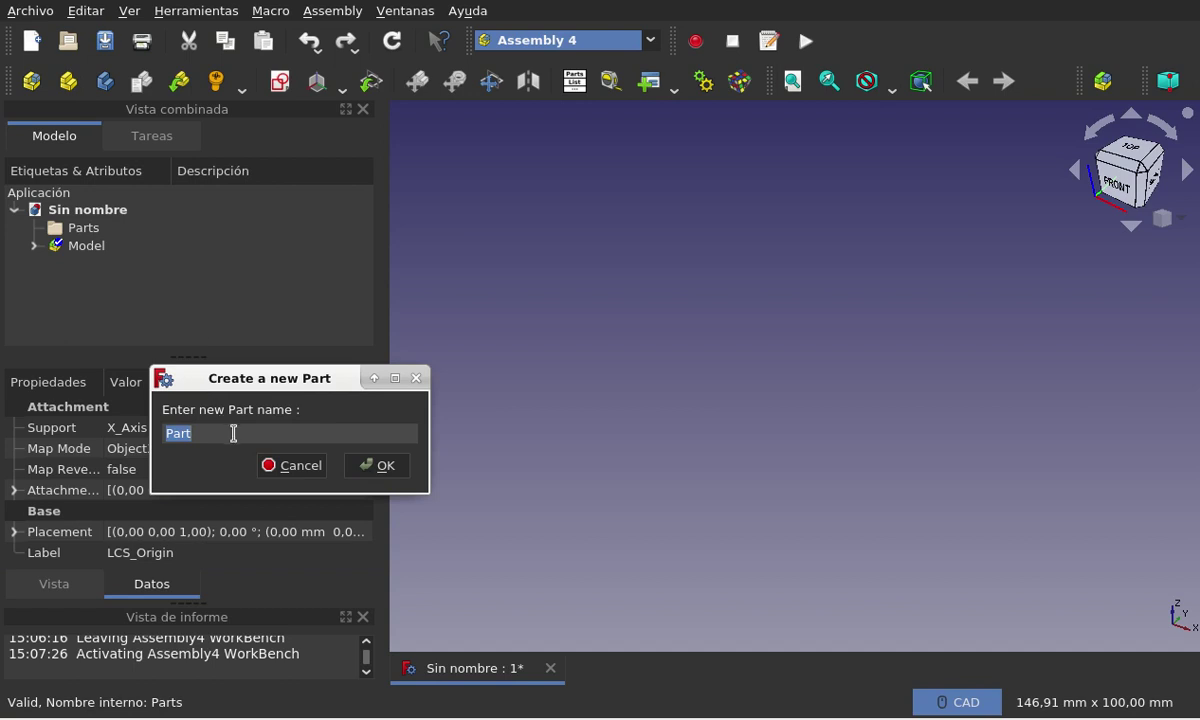
pyautogui.write('ci')
pyautogui.write('lindro')
pyautogui.click(370, 467)
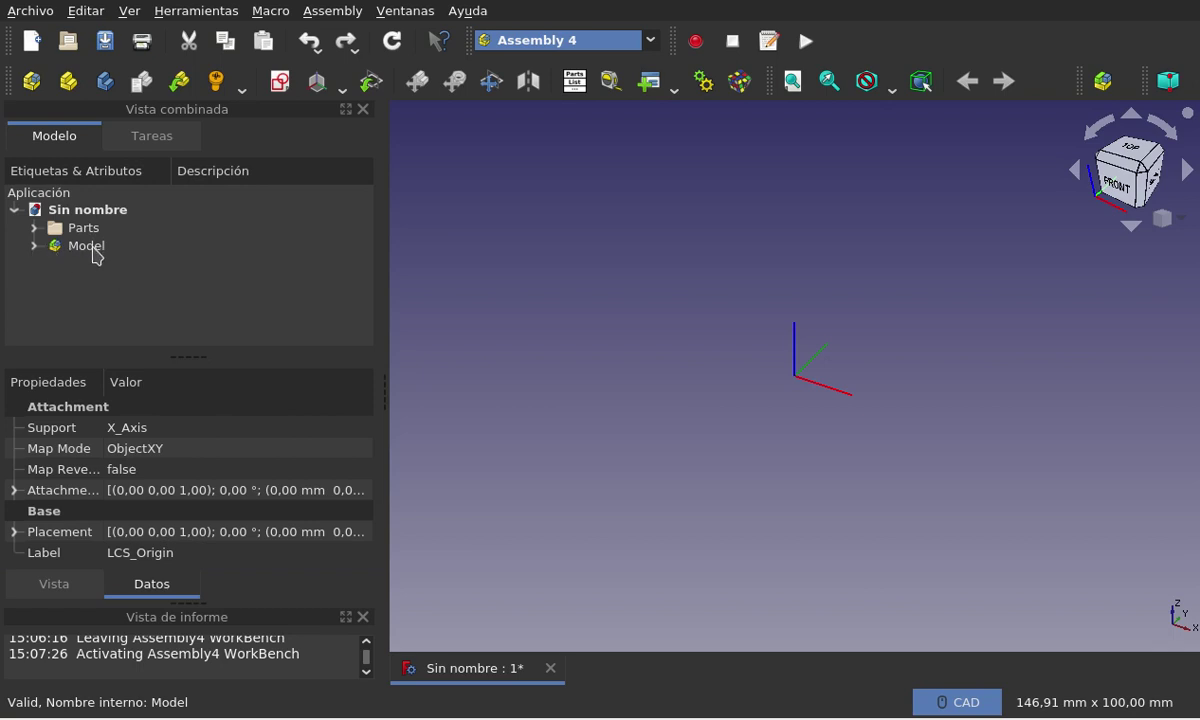
pyautogui.click(35, 245)
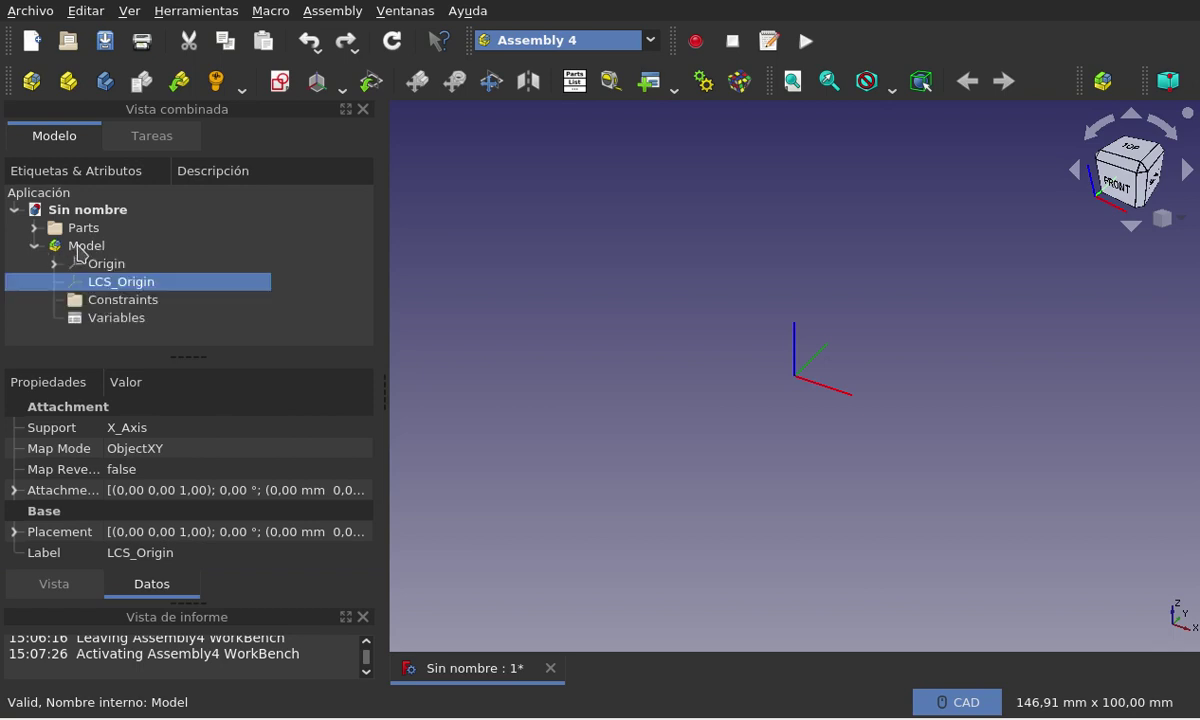
pyautogui.click(78, 247)
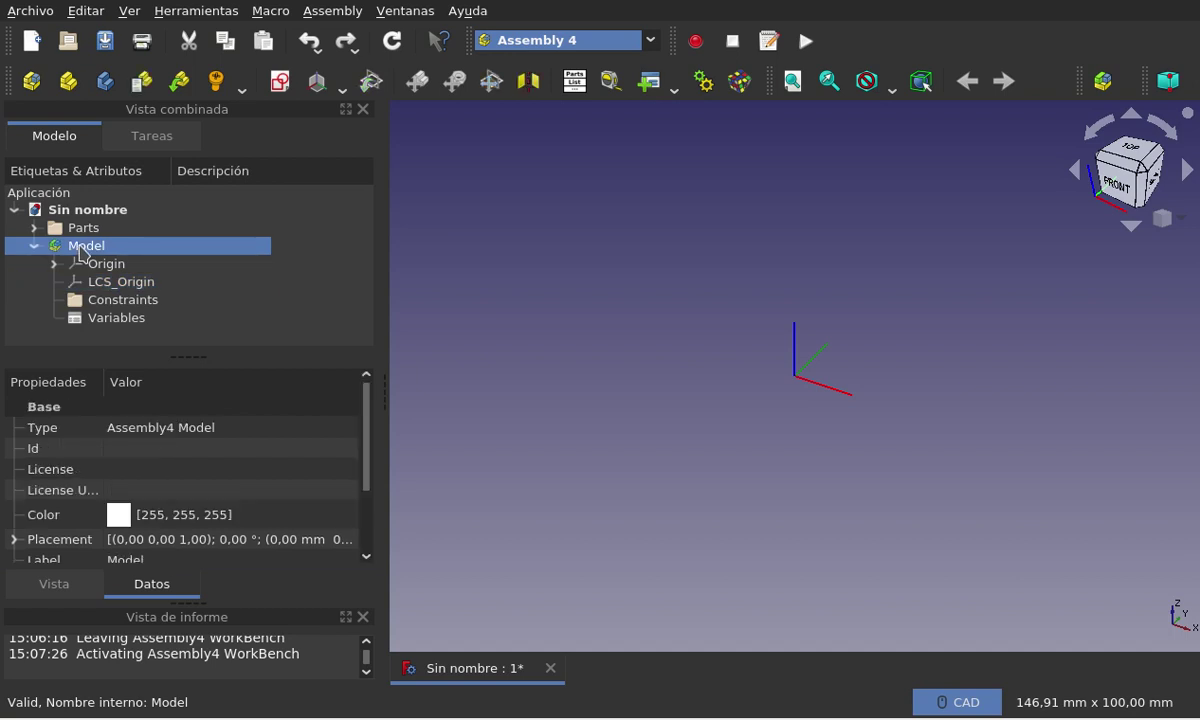
pyautogui.click(35, 245)
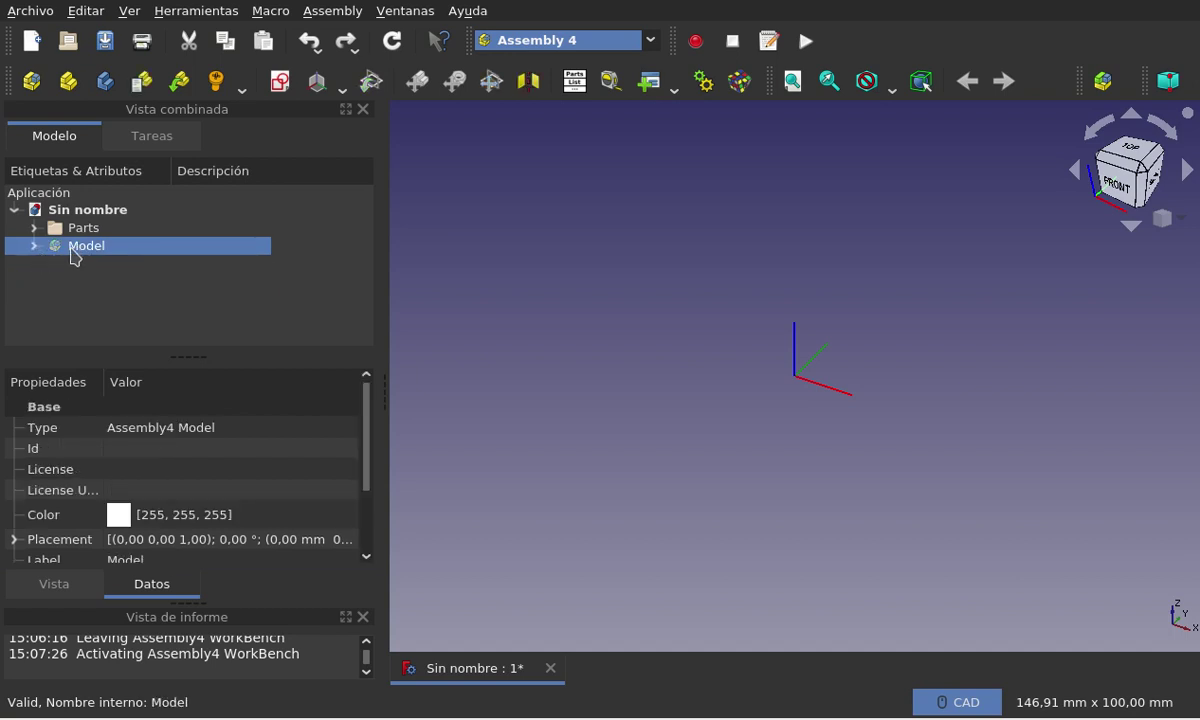